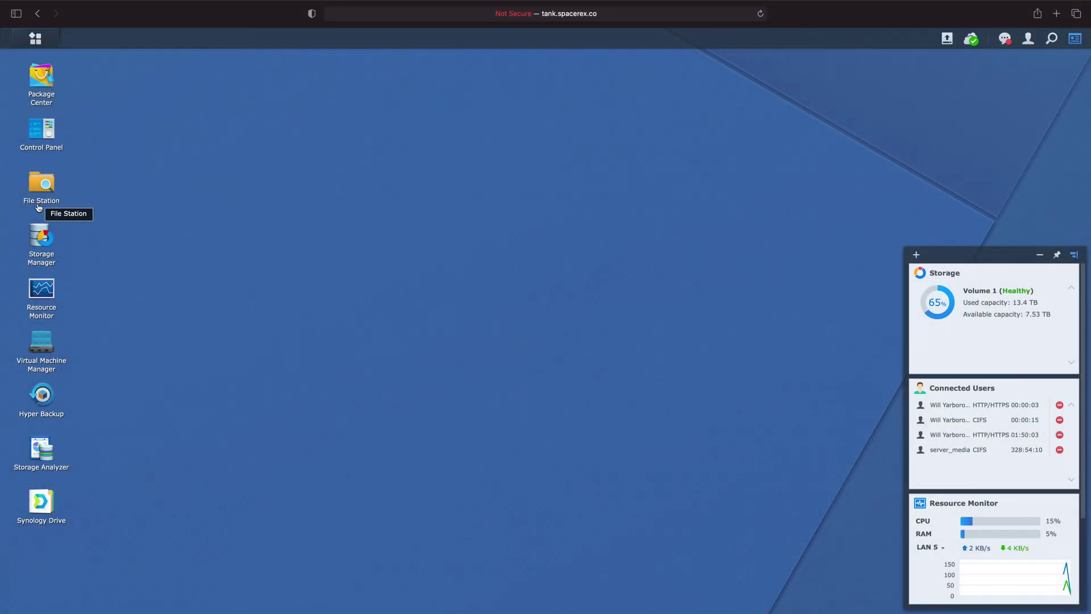
Open File Station and browse the usbshare1 shared folder and its test subfolder.
left_click(45, 188)
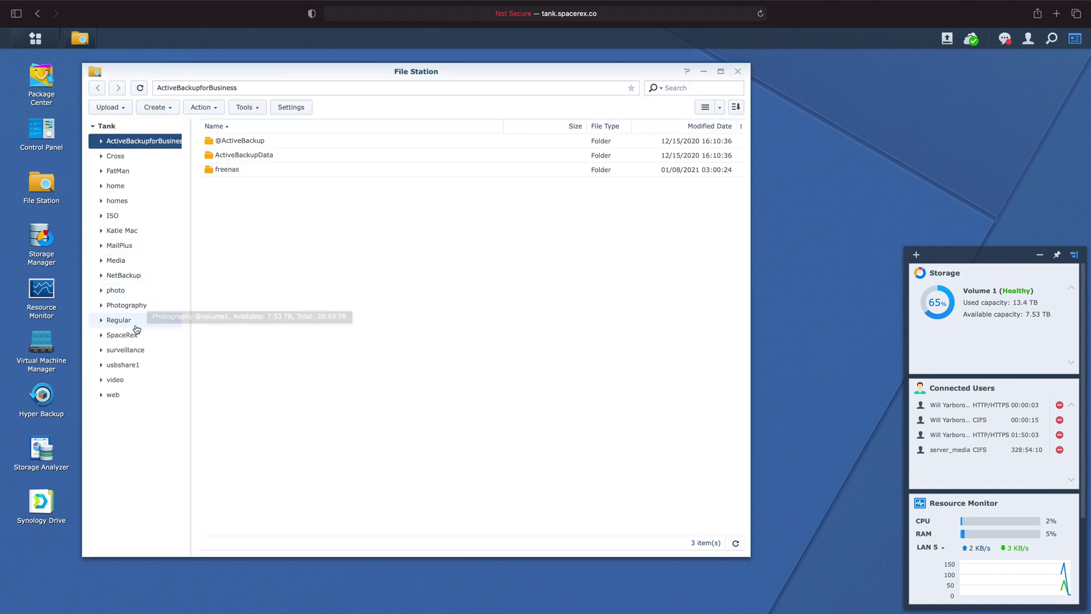
left_click(135, 367)
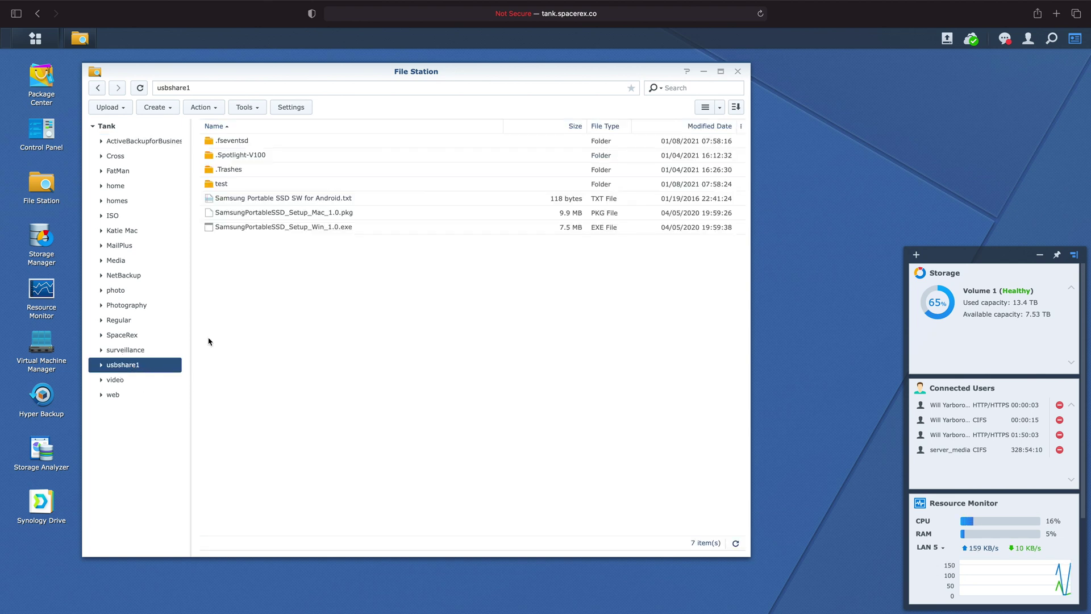
double_click(230, 184)
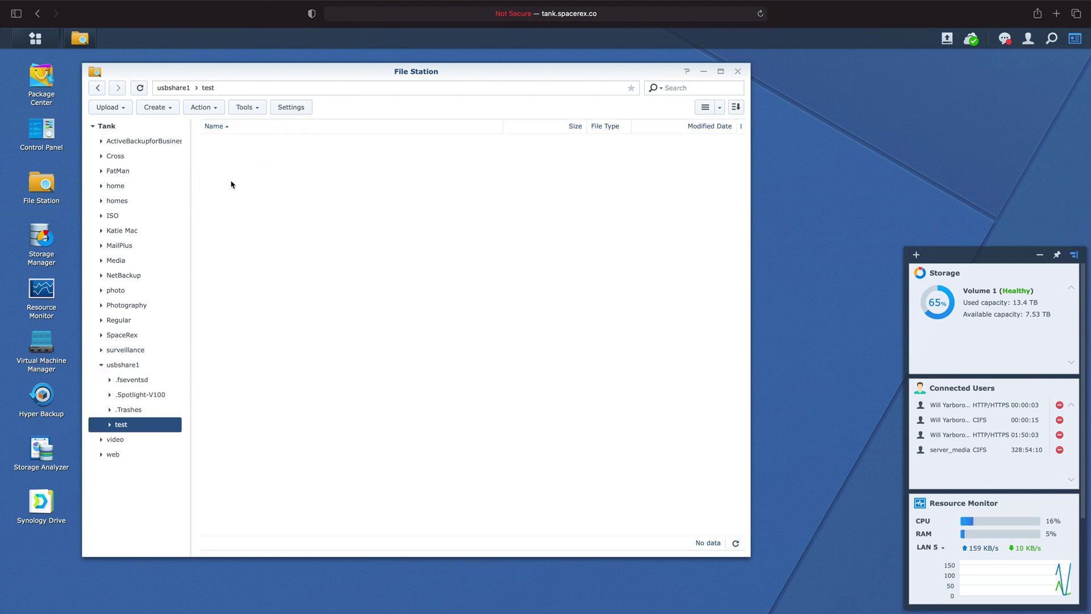
left_click(172, 87)
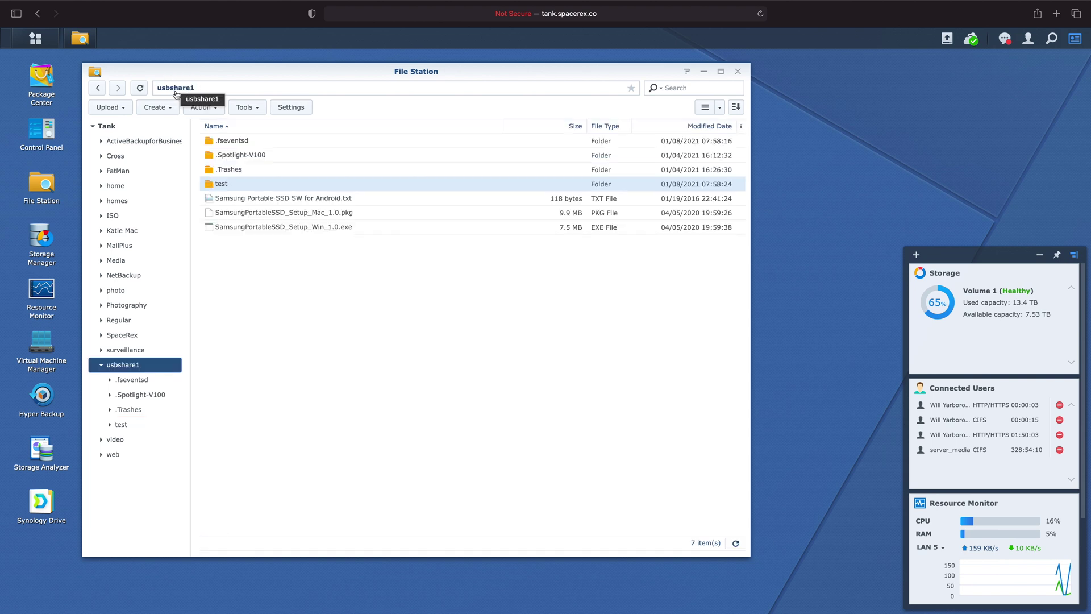
Eject the PSSD T7 Touch USB disk from the NAS and confirm the ejection.
left_click(947, 38)
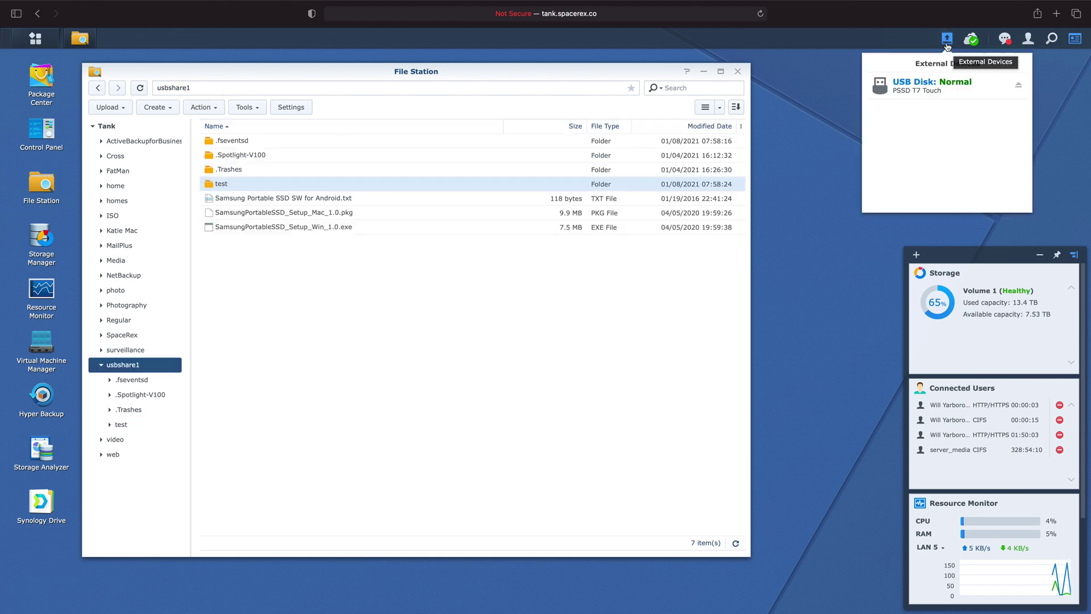
left_click(1026, 92)
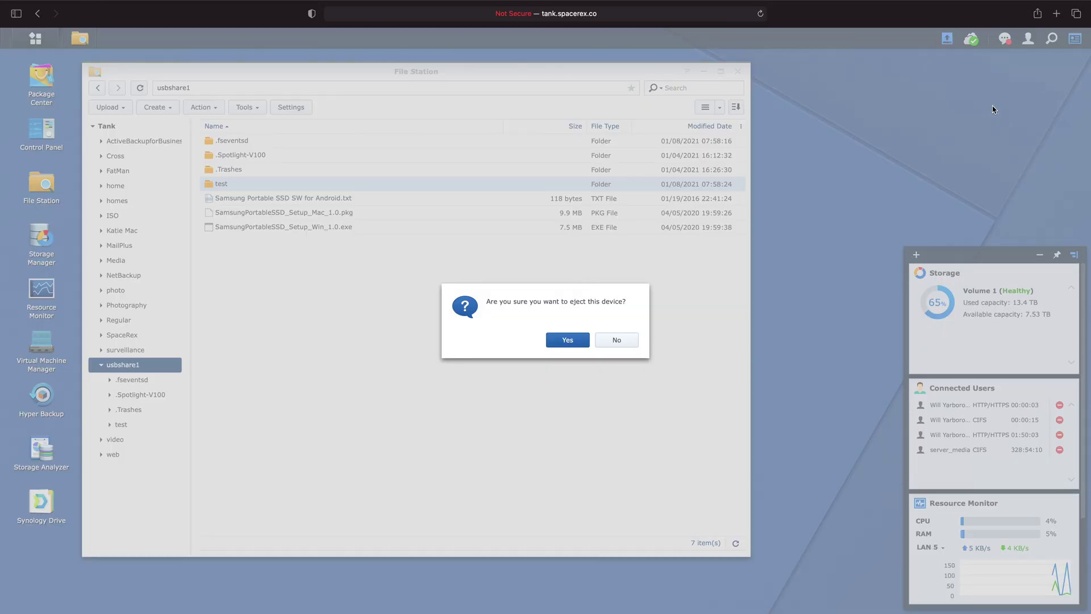
left_click(557, 340)
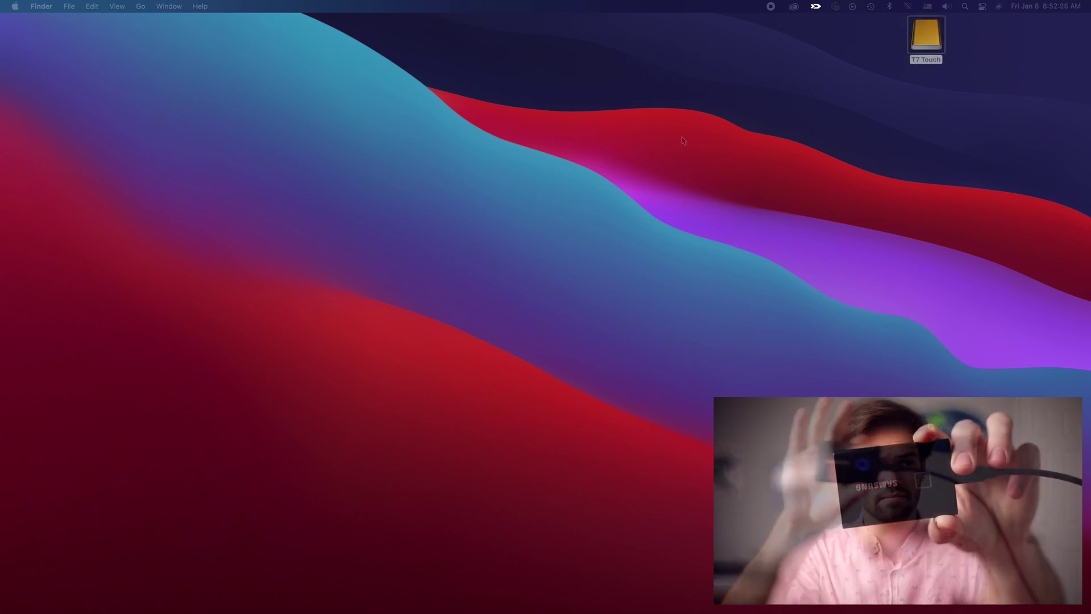
Switch to the Mac desktop and inspect the T7 Touch drive's read-only partition, then open the drive again after fingerprint unlocking.
left_click(916, 48)
key("space")
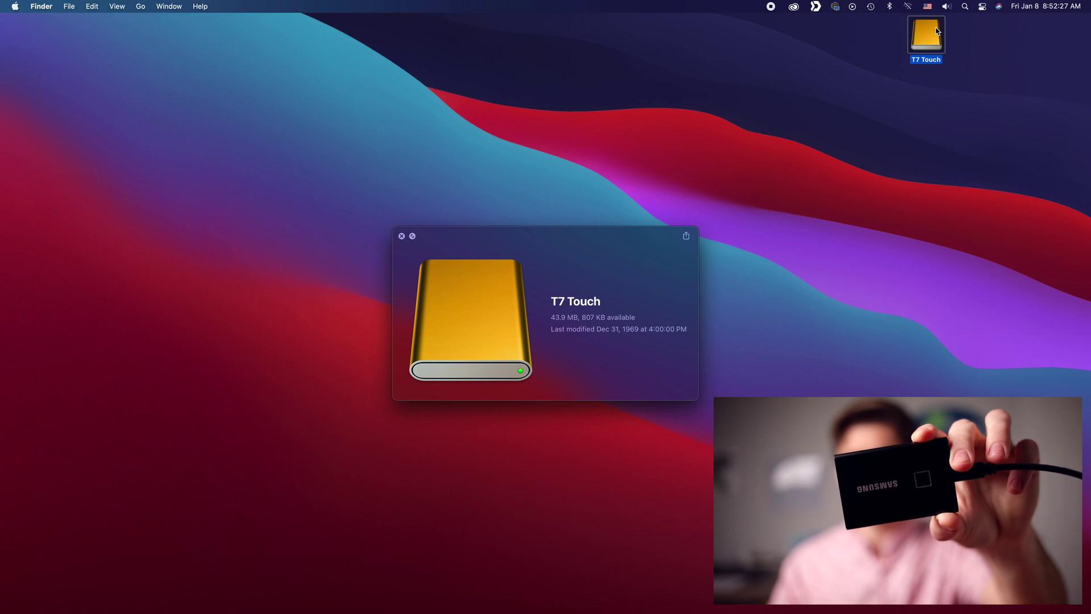
double_click(915, 51)
left_click(402, 235)
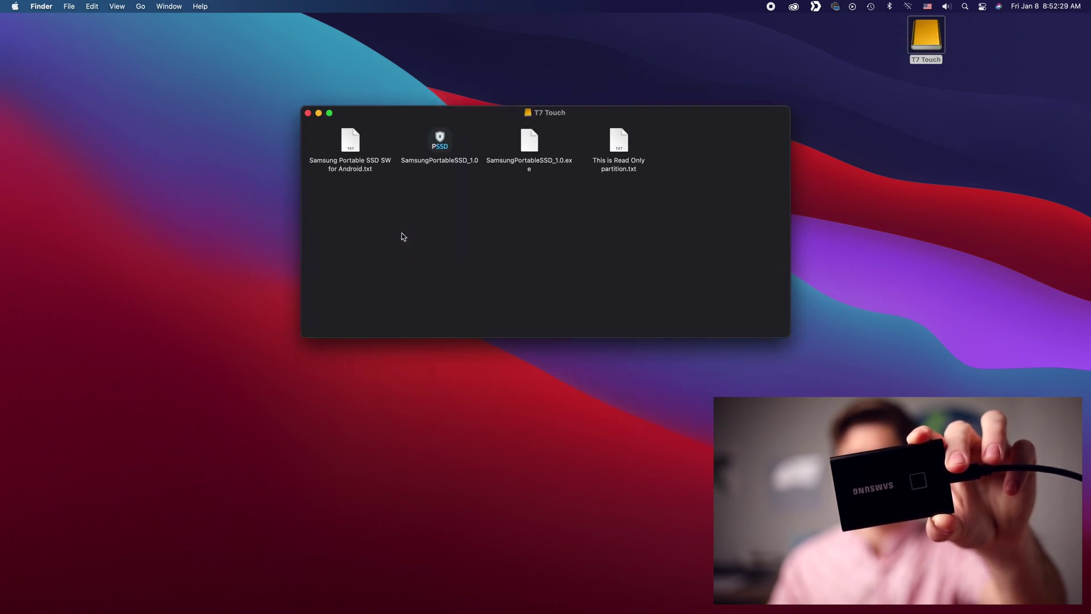
left_click_drag(676, 139, 667, 177)
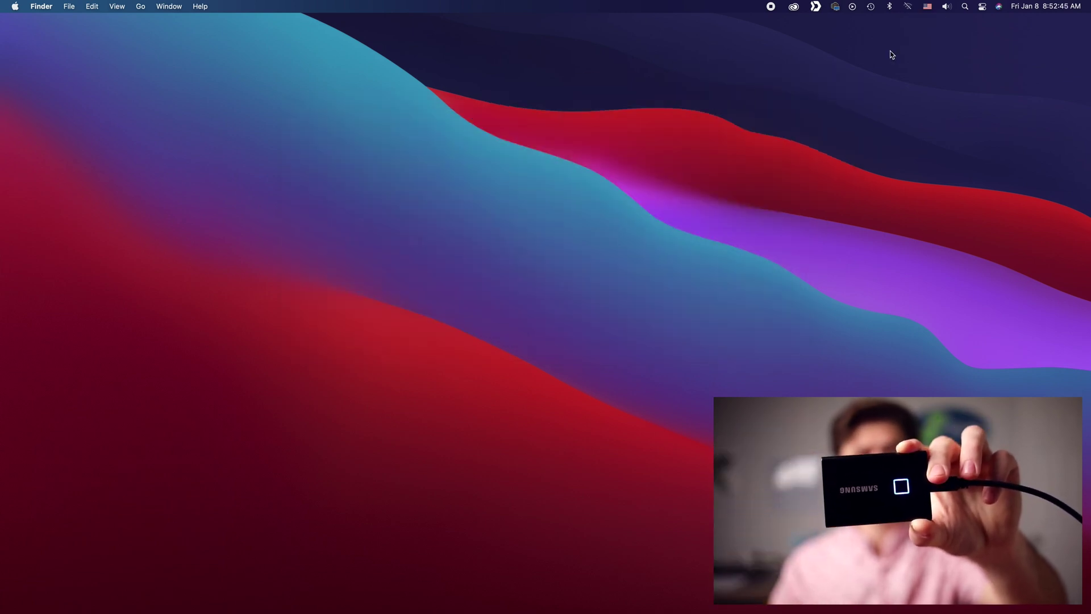
double_click(927, 35)
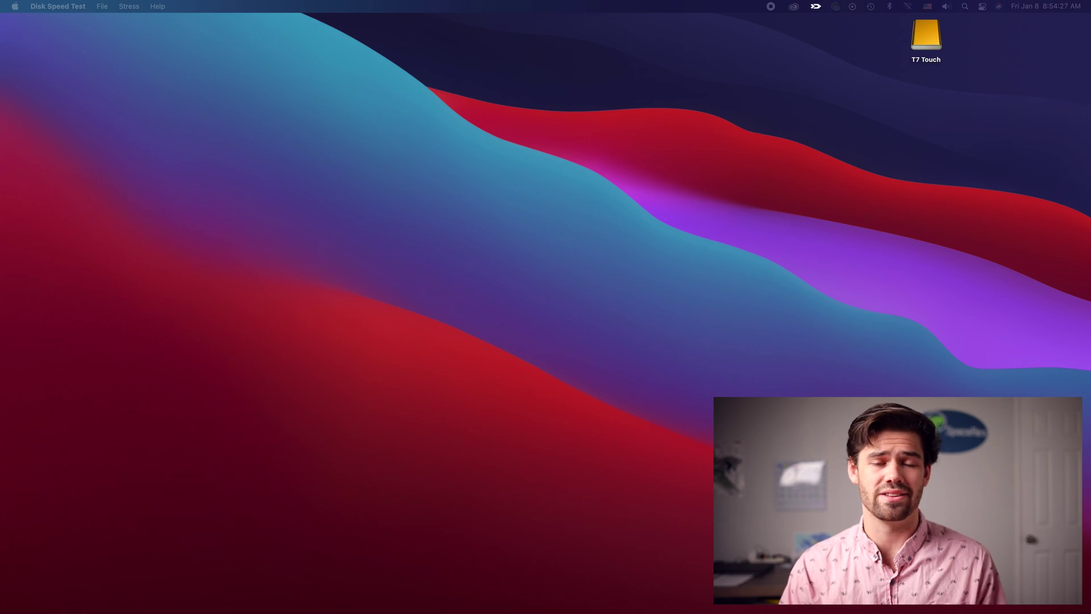
In Disk Speed Test, select the T7 Touch as the target drive.
left_click_drag(516, 200, 466, 176)
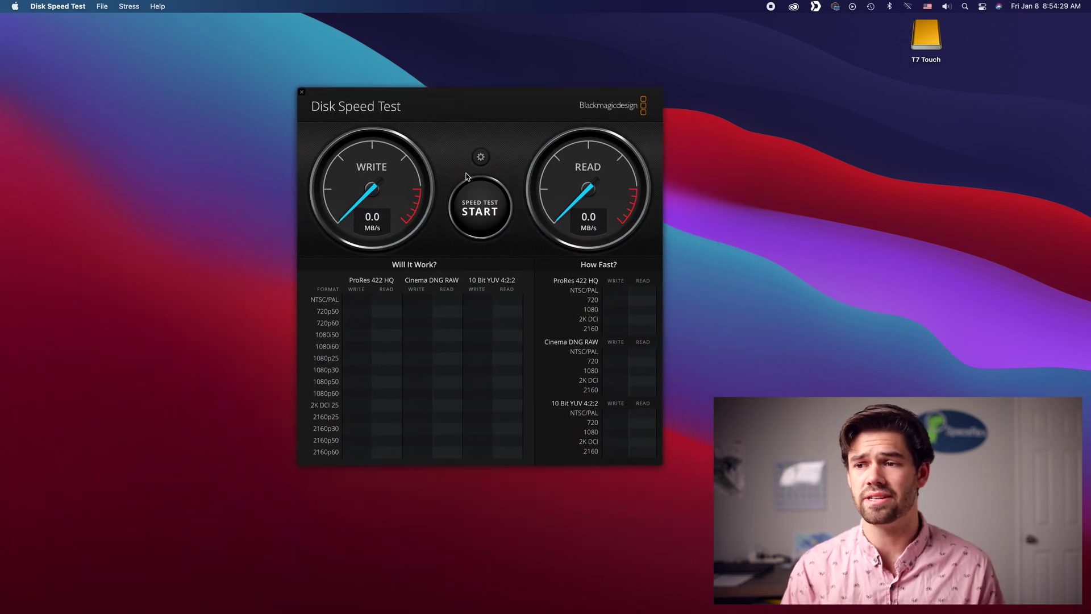
left_click(480, 159)
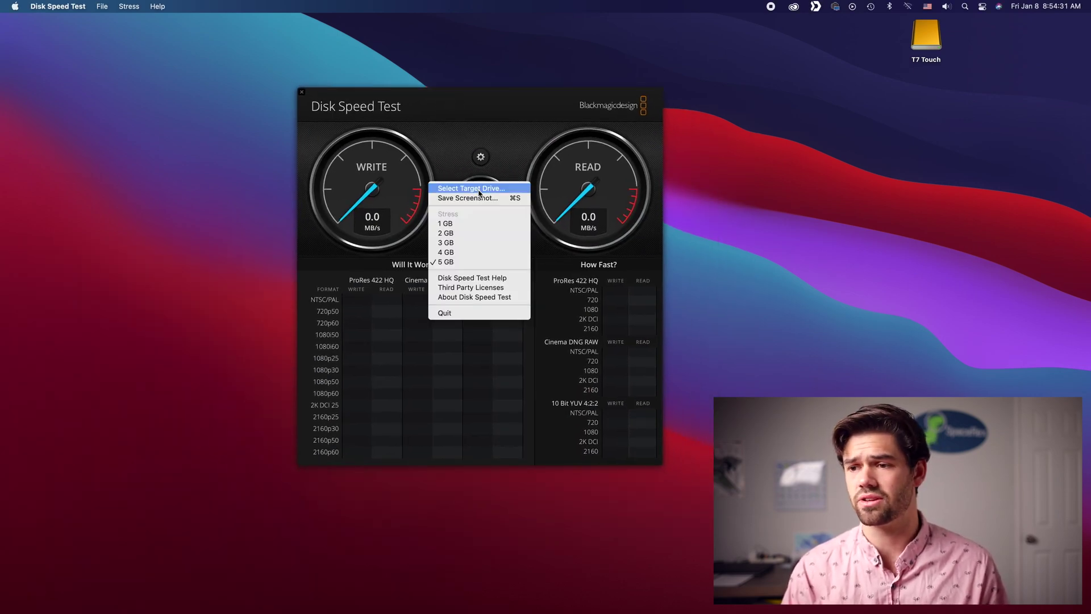
left_click(465, 189)
scroll(390, 211, "down", 3)
left_click(392, 189)
double_click(462, 198)
left_click(713, 307)
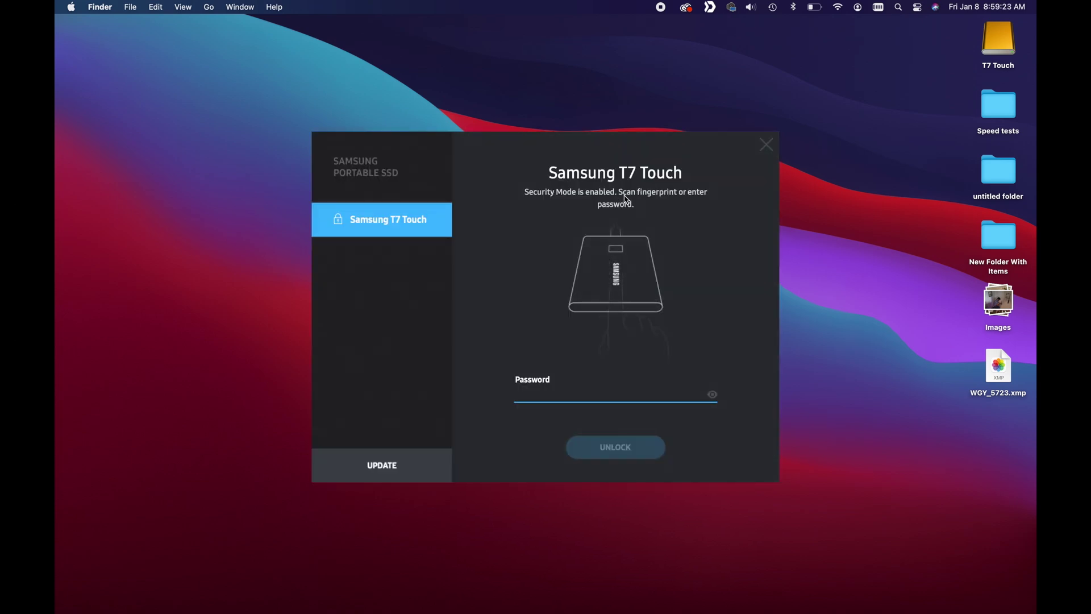
In the Samsung Portable SSD software, enter the drive password and unlock the Samsung T7 Touch.
left_click(550, 396)
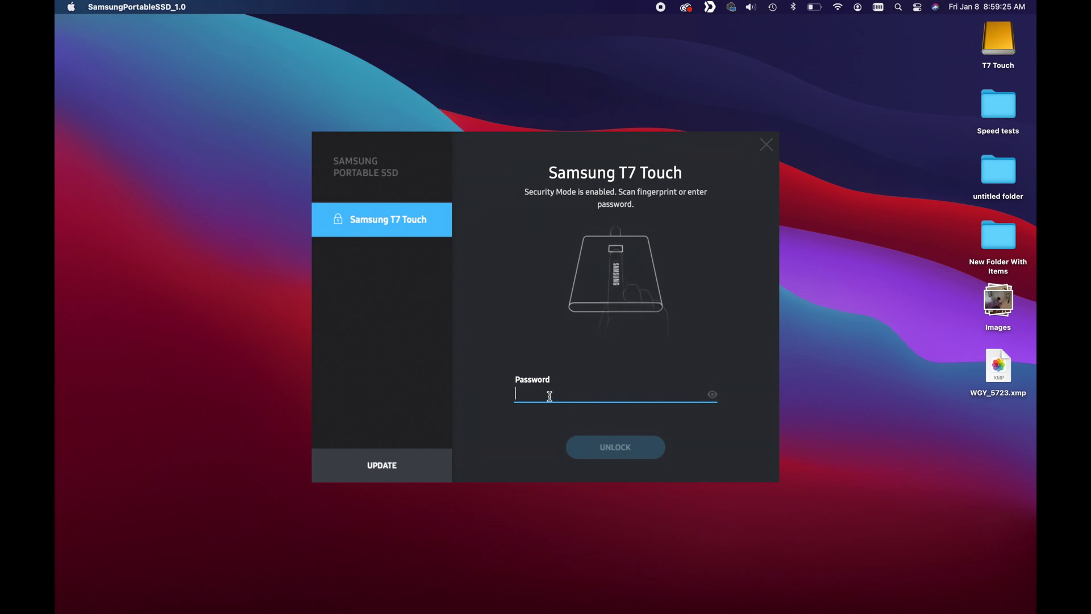
type("•••")
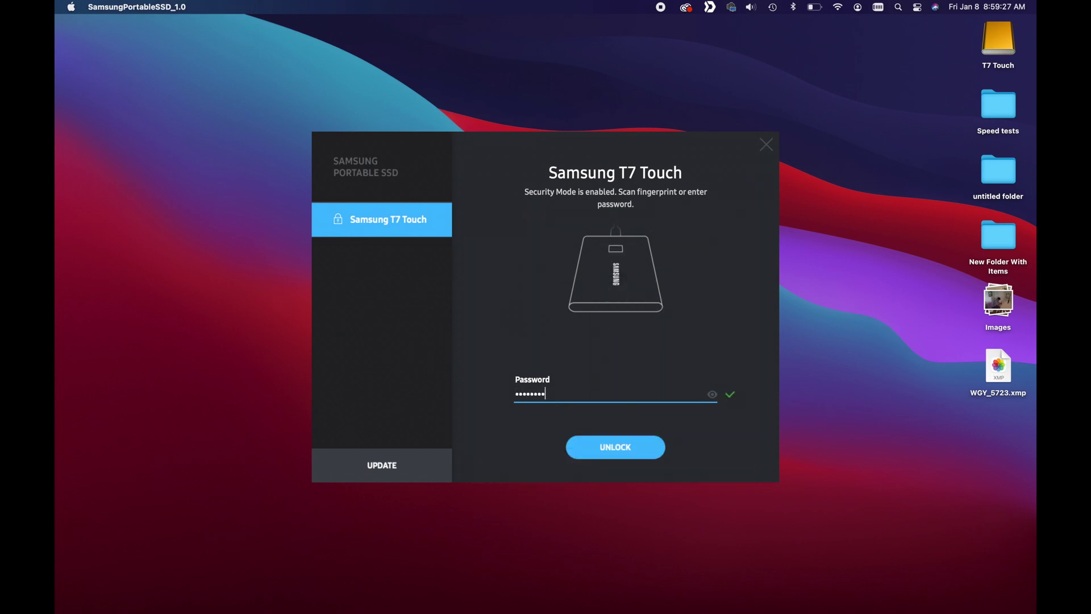
left_click(617, 446)
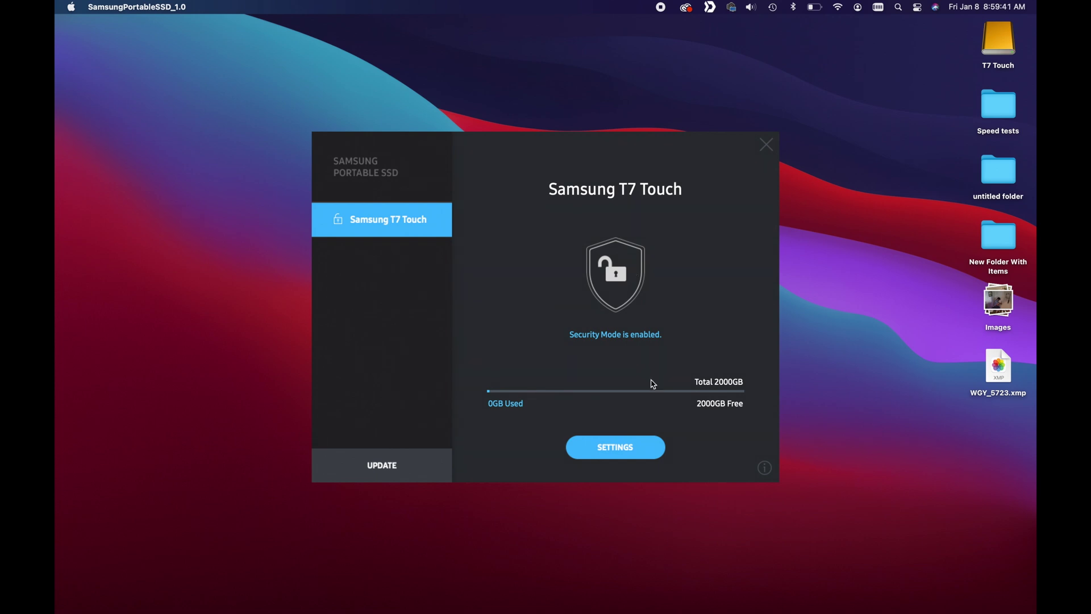
Register a second fingerprint for the T7 Touch, authorizing with the drive password, and return to the drive settings.
left_click(622, 452)
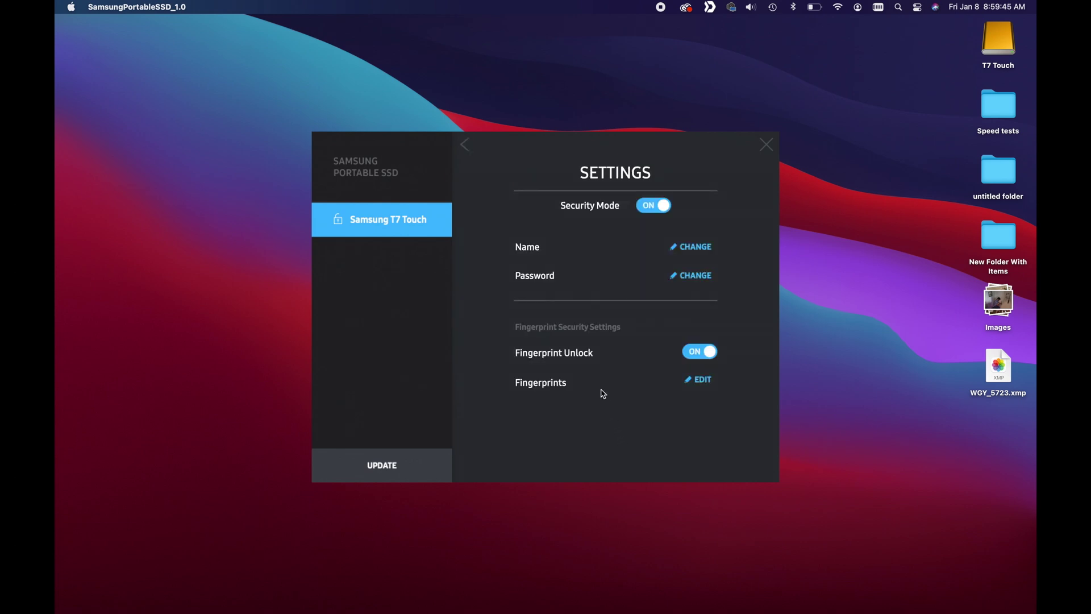
left_click(703, 380)
type("********")
key("Return")
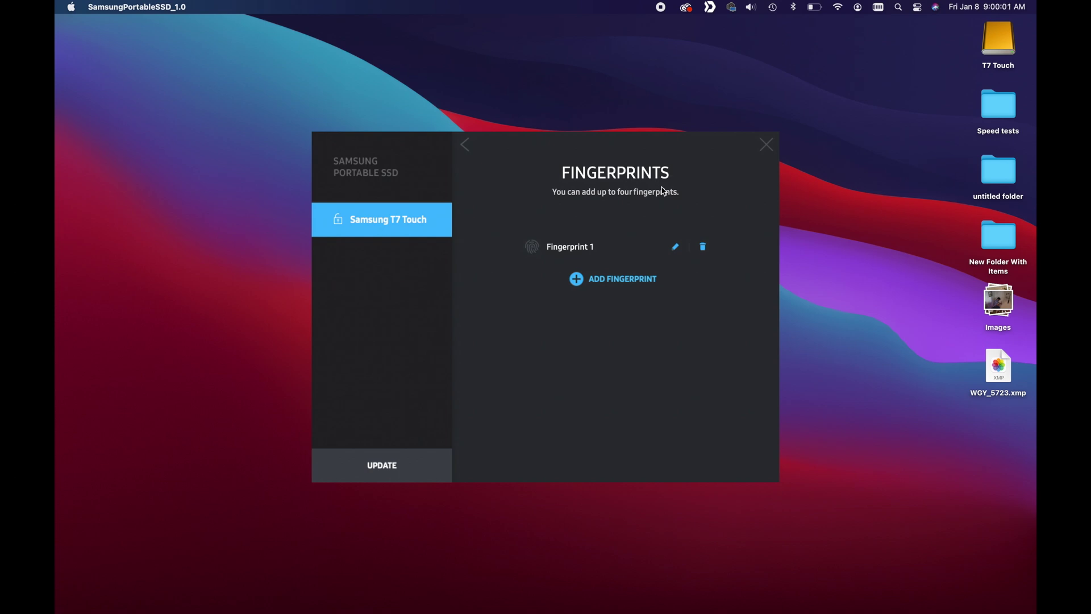
left_click(625, 284)
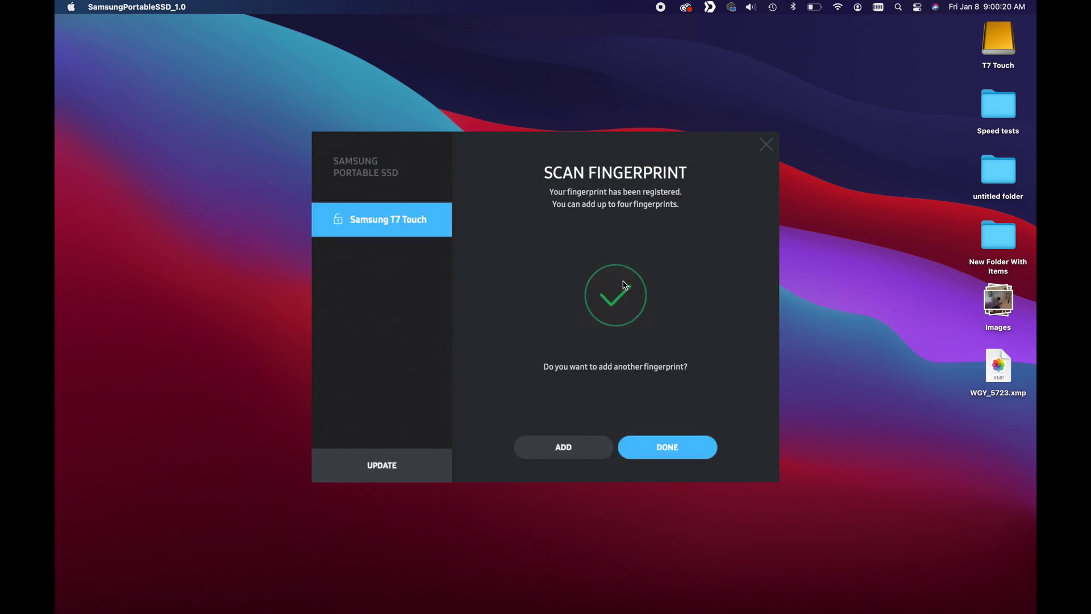
left_click(679, 454)
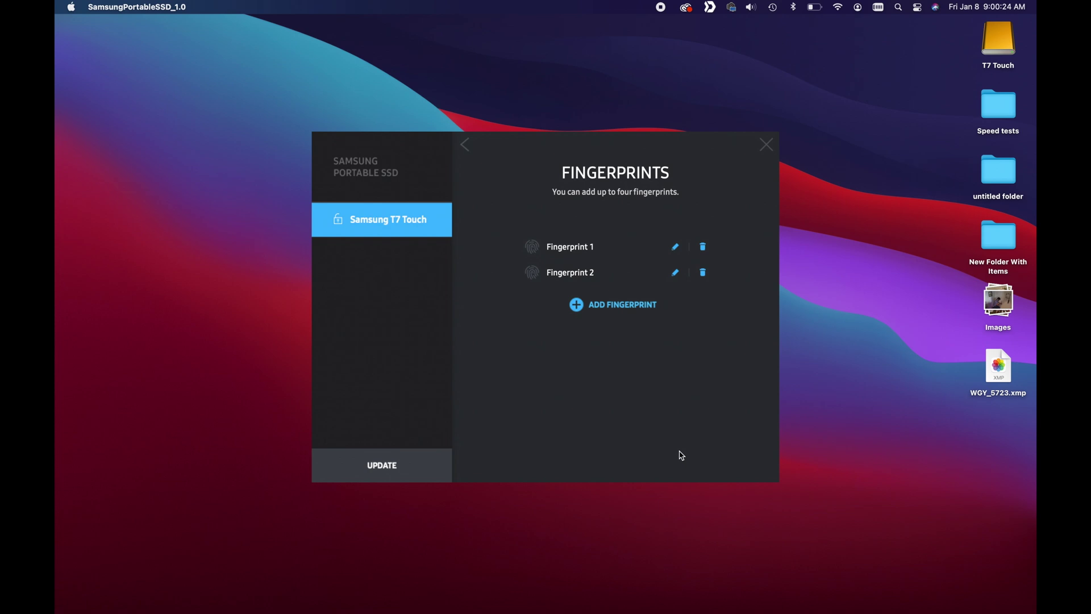
left_click(466, 146)
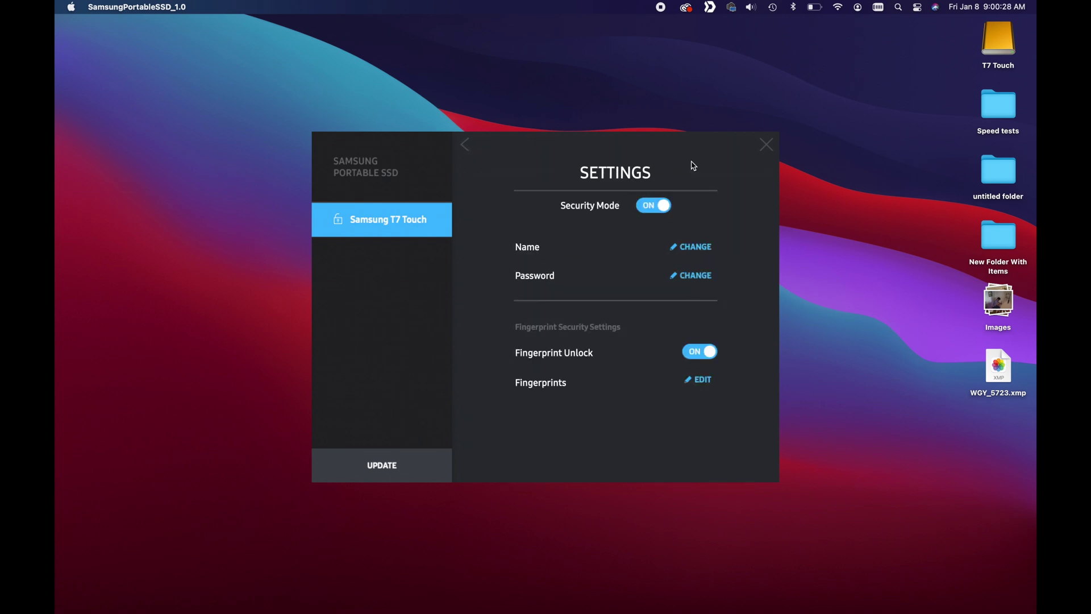
Rename the Samsung T7 Touch as Fast Drive, authorizing the change with the drive password.
left_click(705, 252)
left_click_drag(587, 325, 477, 324)
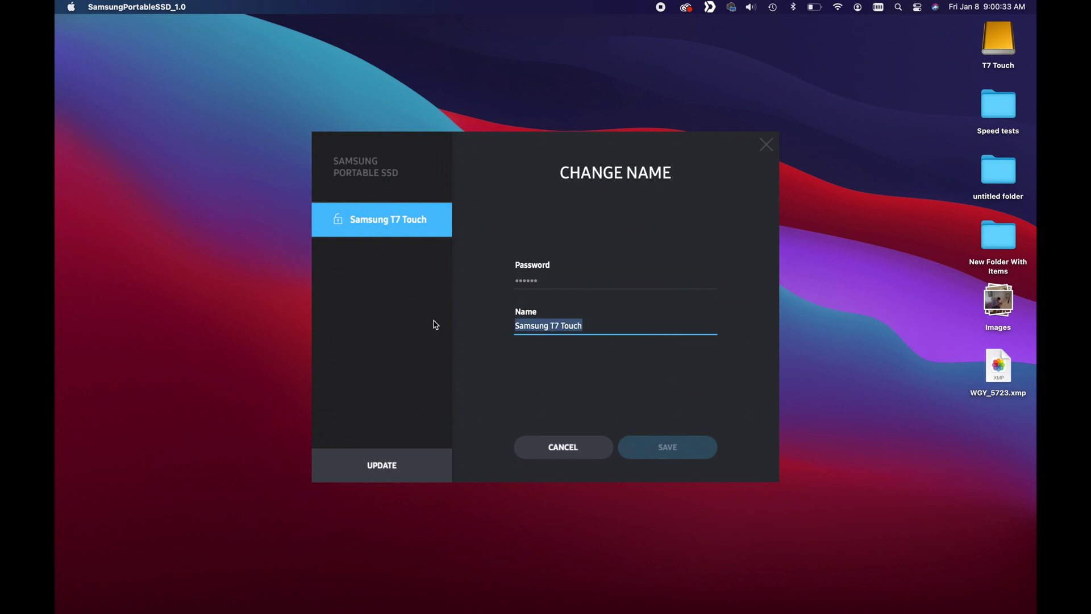
type("Fast Drive")
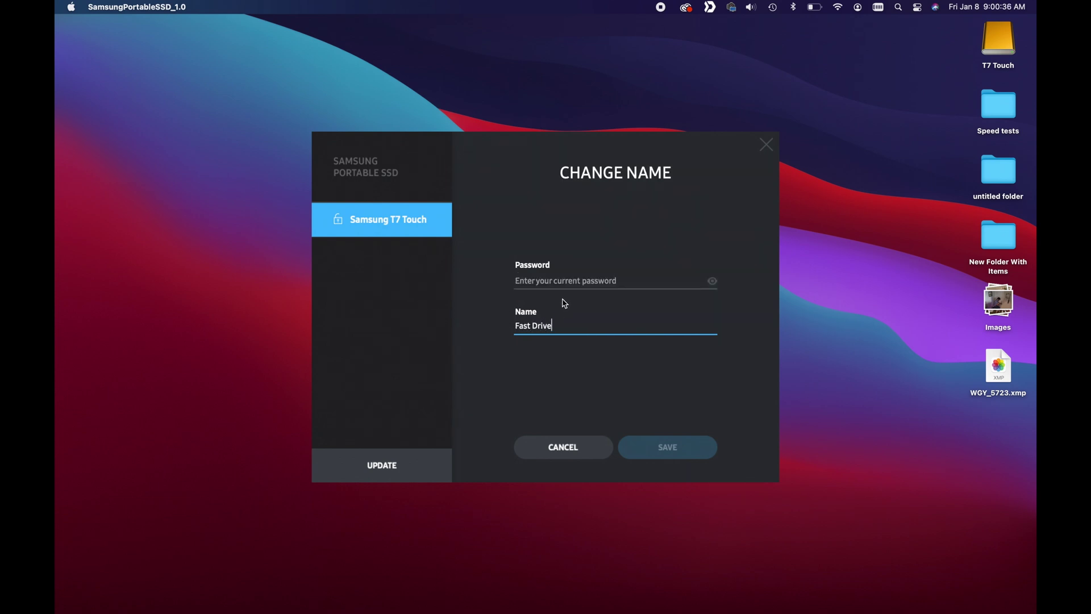
left_click(553, 283)
type("•••••••••")
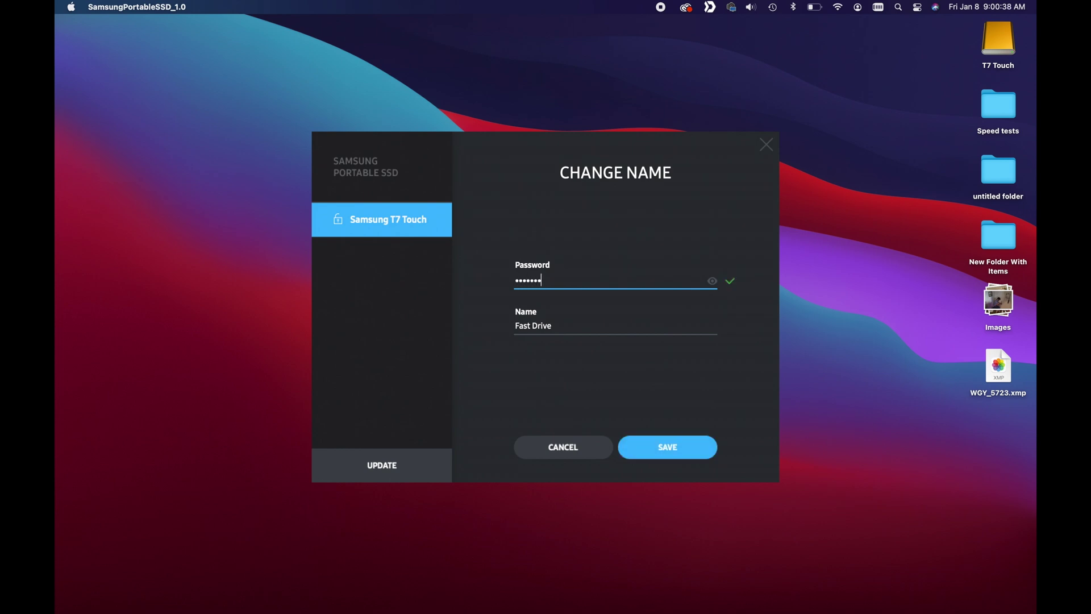
left_click(686, 444)
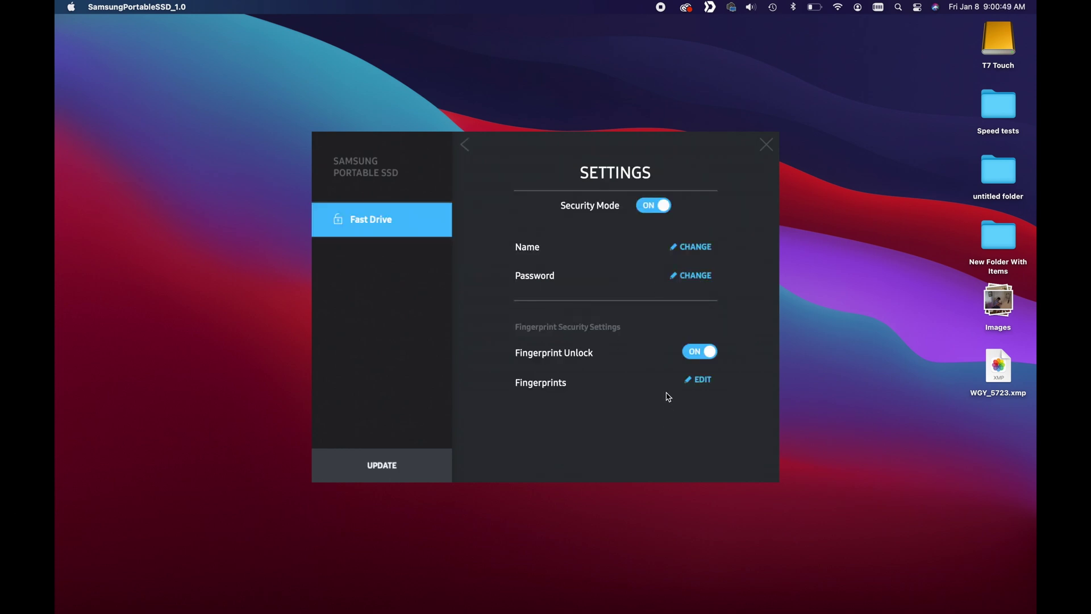
Disable Security Mode on Fast Drive by confirming with the drive password, and eject the T7 Touch volume.
left_click(659, 210)
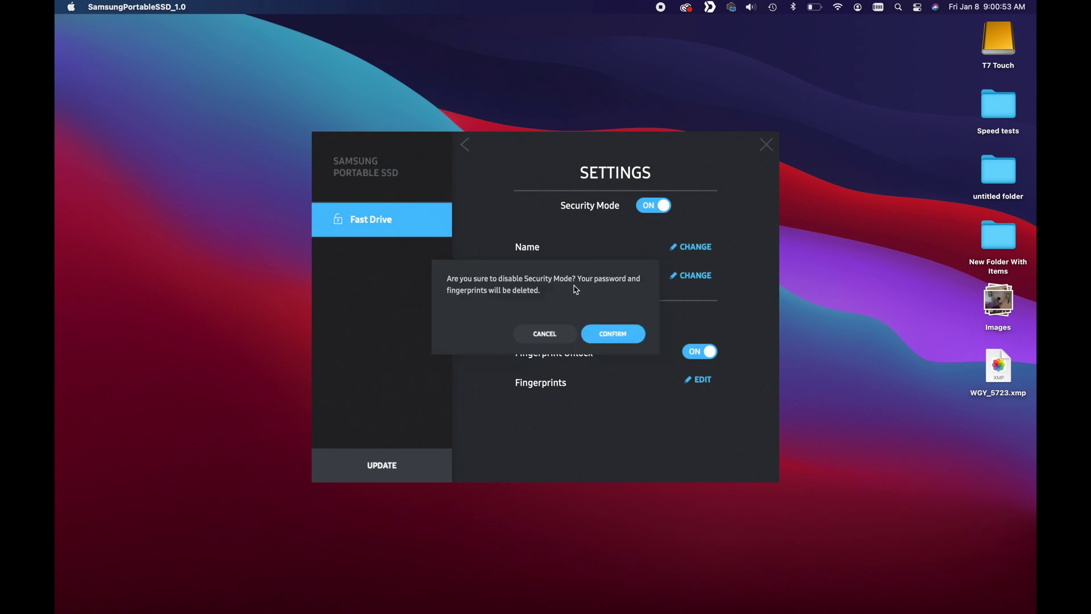
left_click(621, 336)
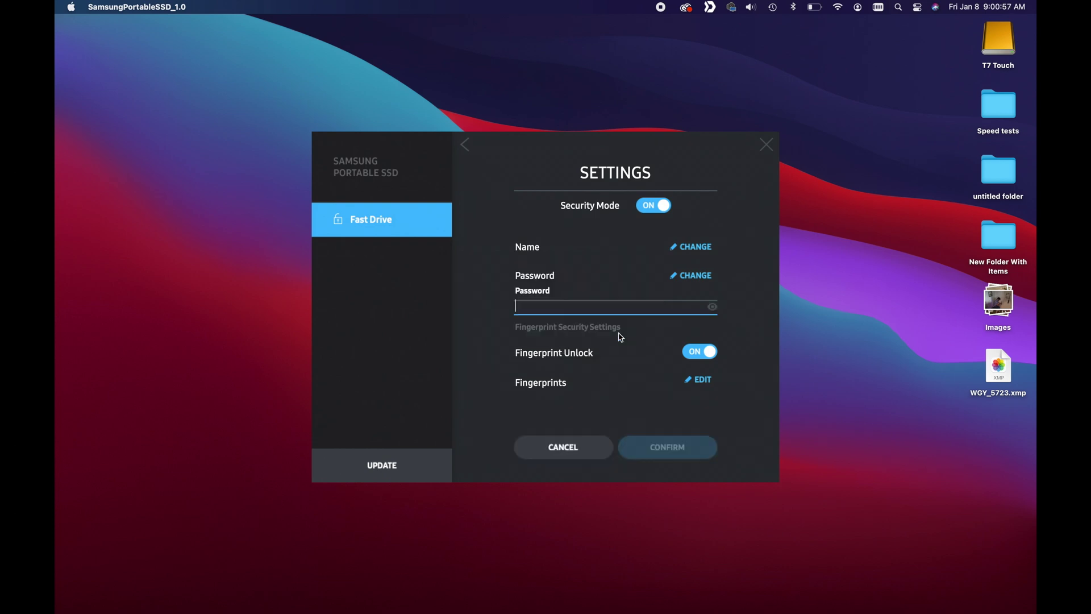
type("********")
key("Return")
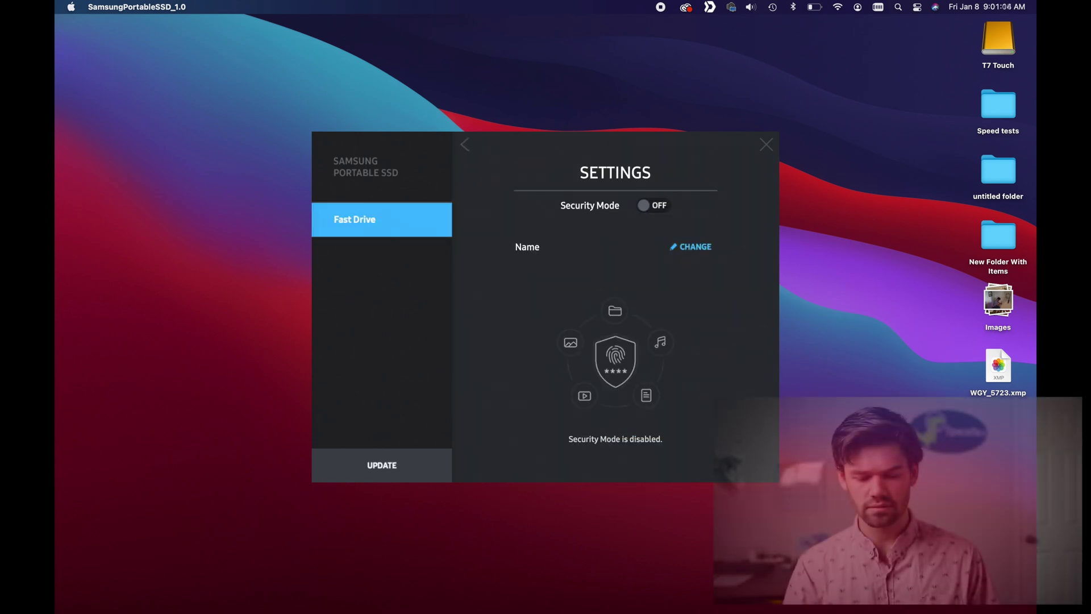
left_click(997, 43)
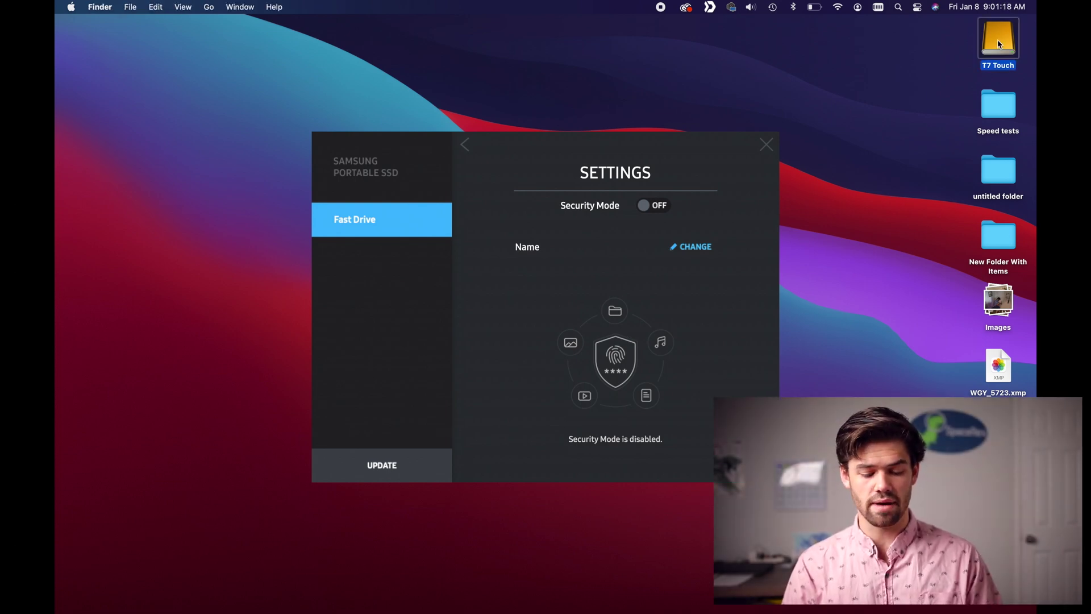
key("super+e")
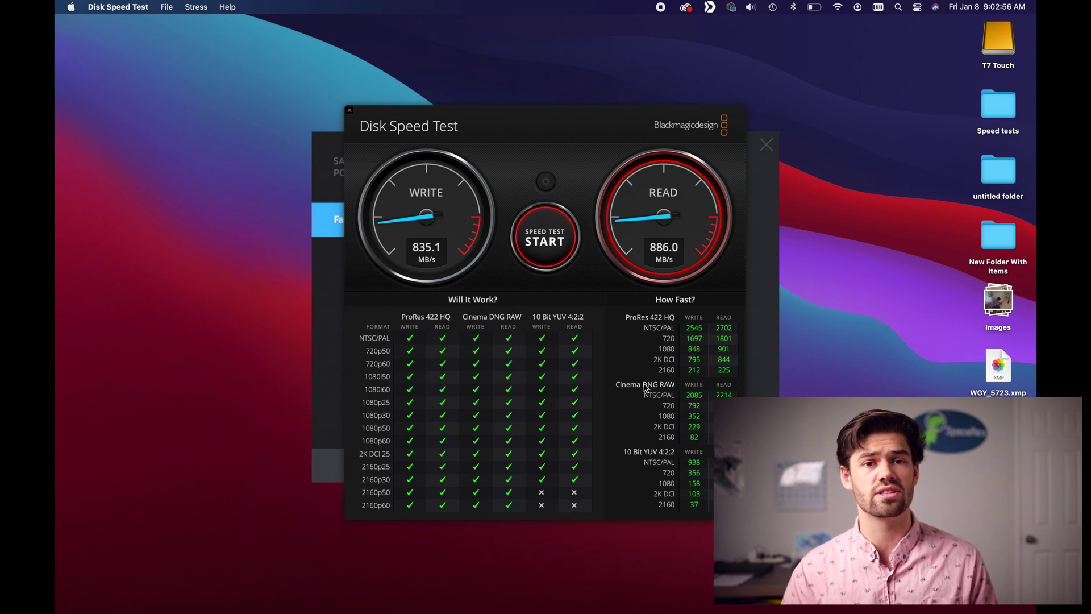
Stop the running disk speed test and close Disk Speed Test.
left_click(545, 239)
left_click(350, 110)
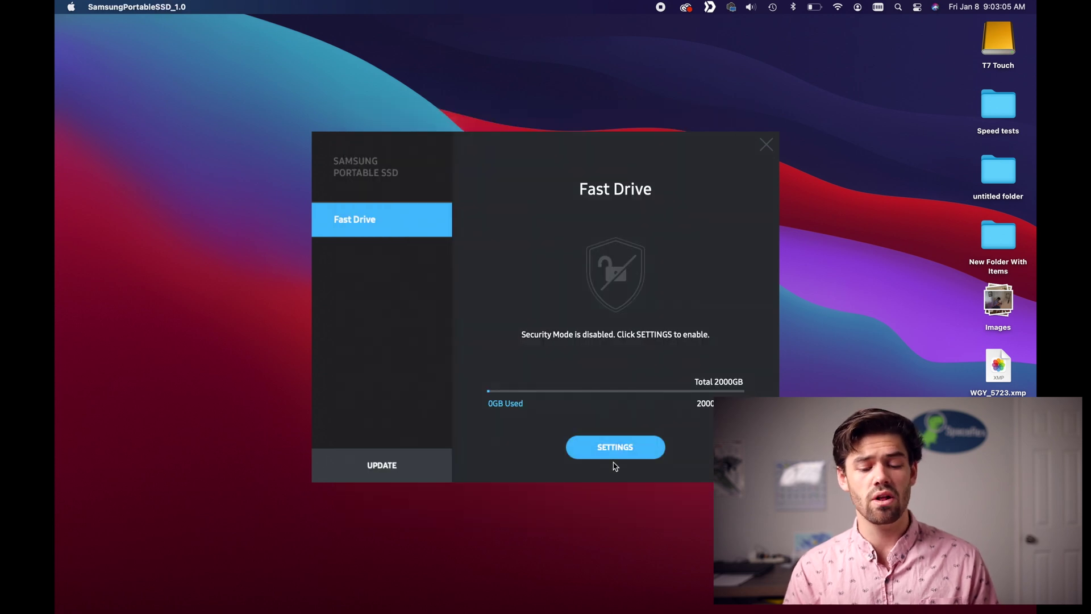
Enable Security Mode on Fast Drive by entering and confirming a new drive password.
left_click(616, 451)
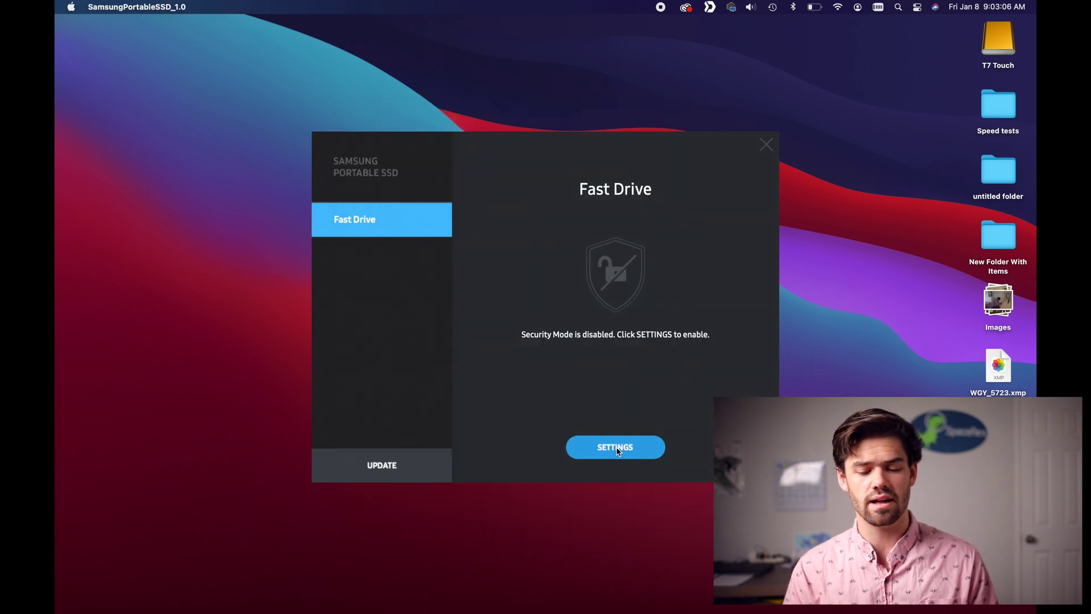
left_click(652, 207)
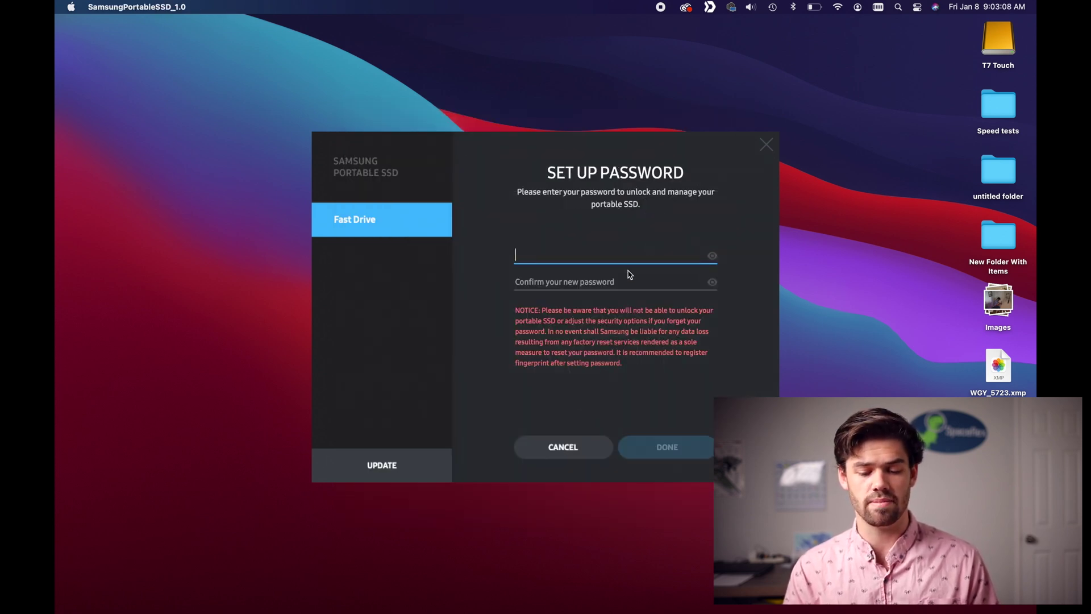
type("••••••••")
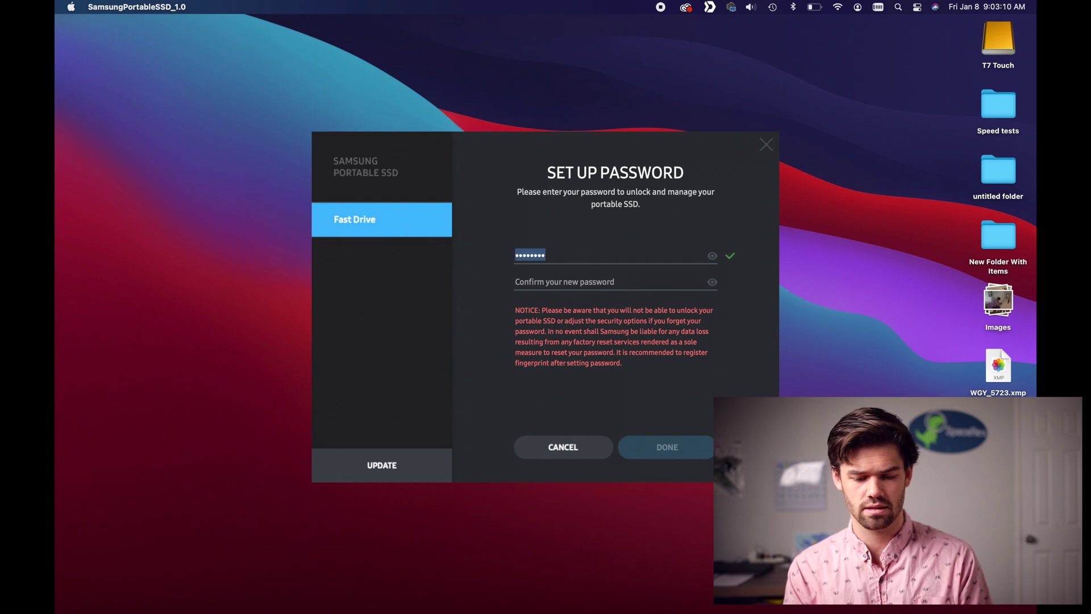
key("Tab")
type("••••••••")
left_click(701, 450)
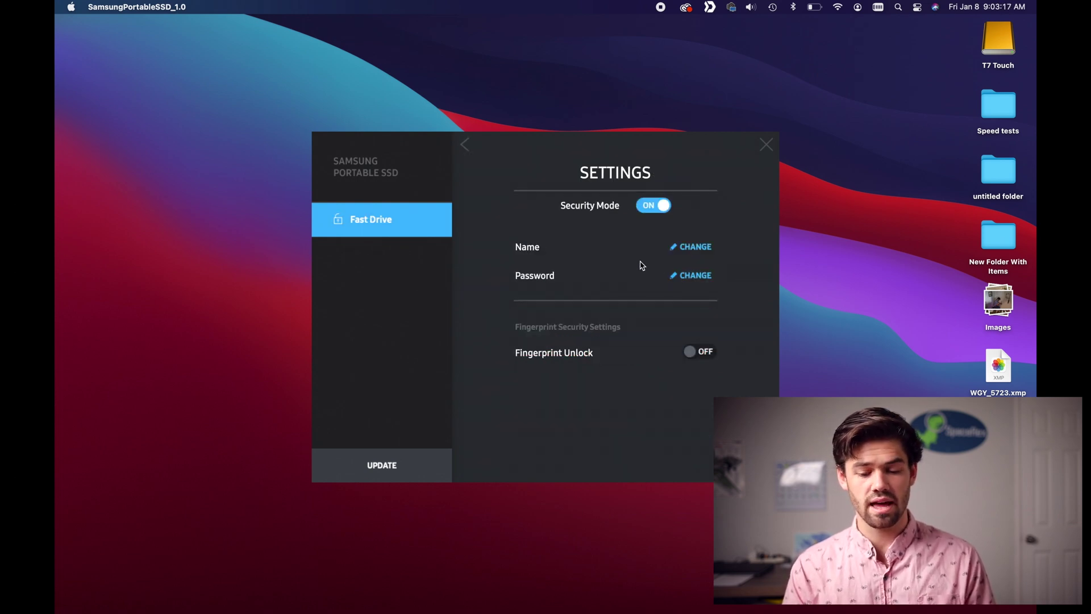
Turn on Fingerprint Unlock for Fast Drive, authorize with the drive password, and start registering a fingerprint.
left_click(701, 352)
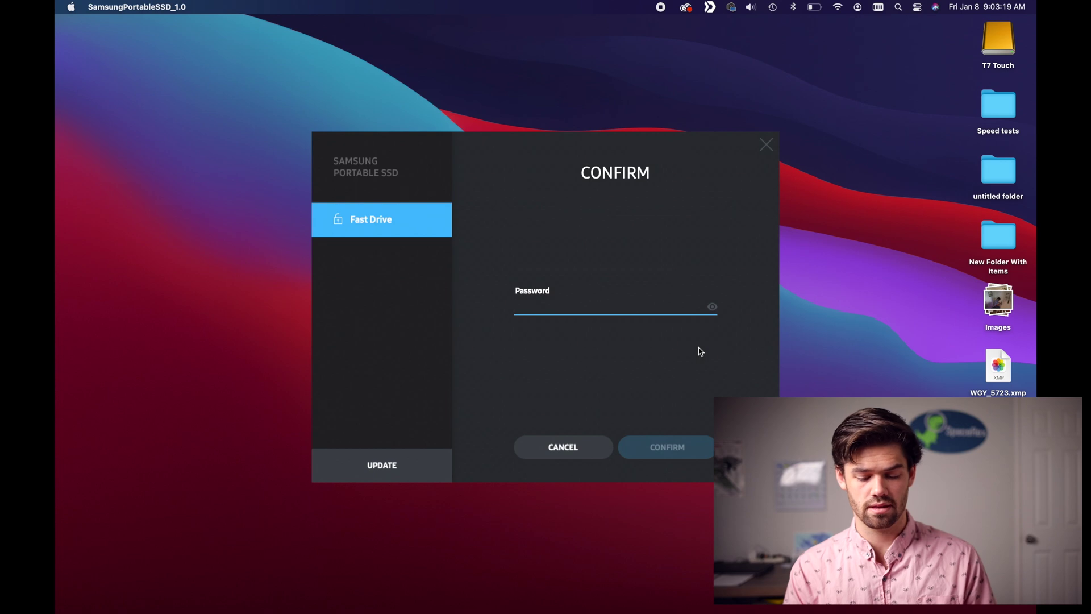
type("••••••••")
key("Return")
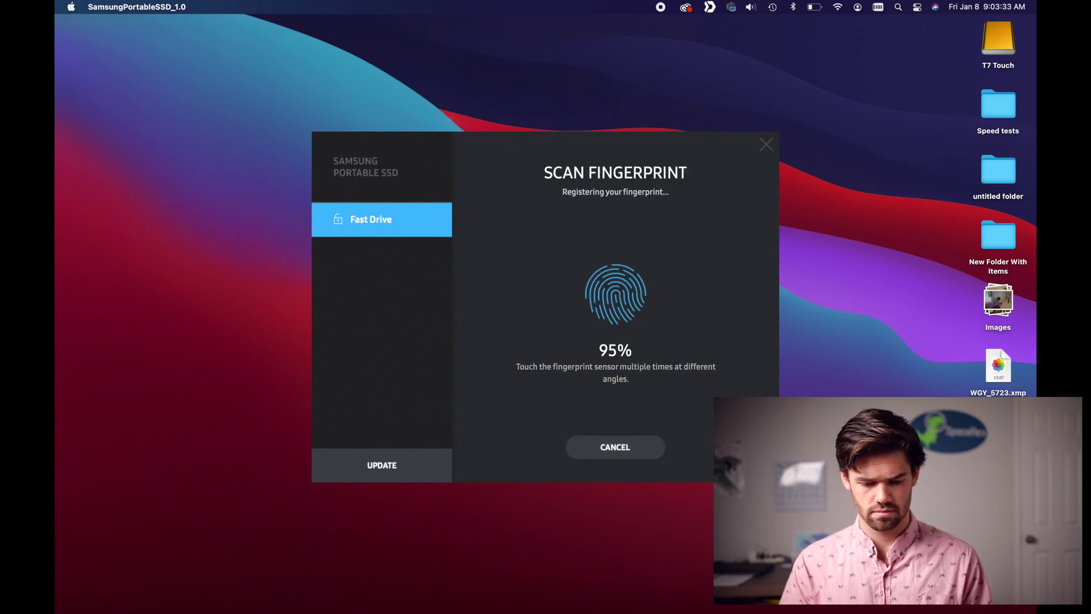